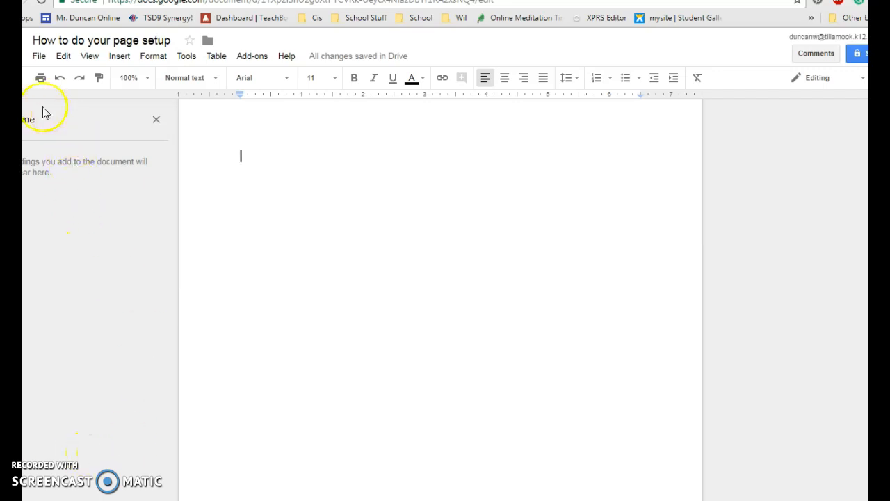
Set the page to landscape orientation with .5 inch margins on all four sides
click(39, 57)
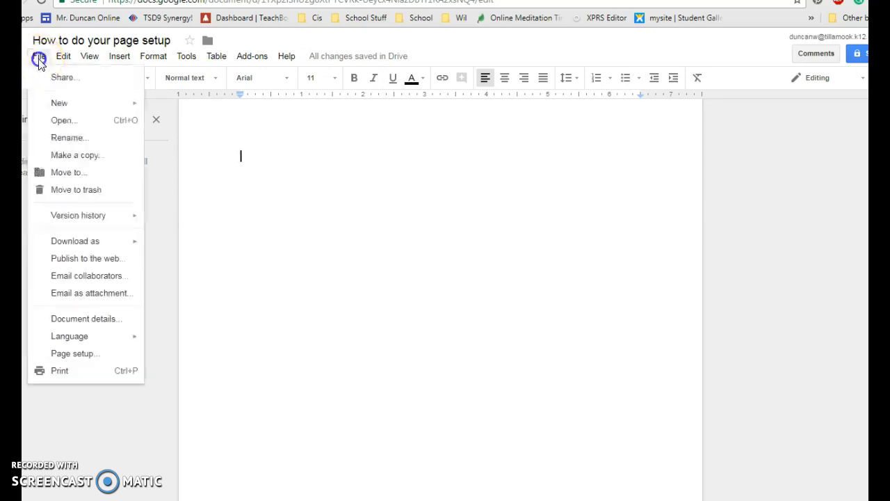
click(71, 354)
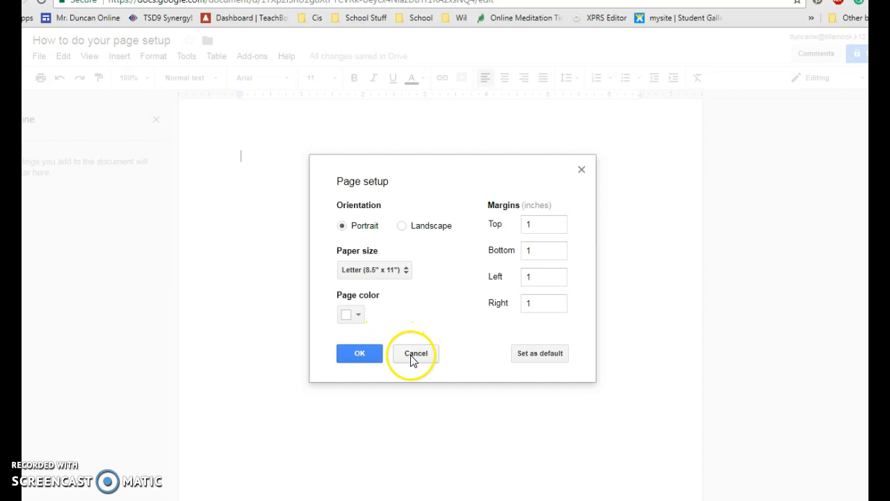
click(402, 227)
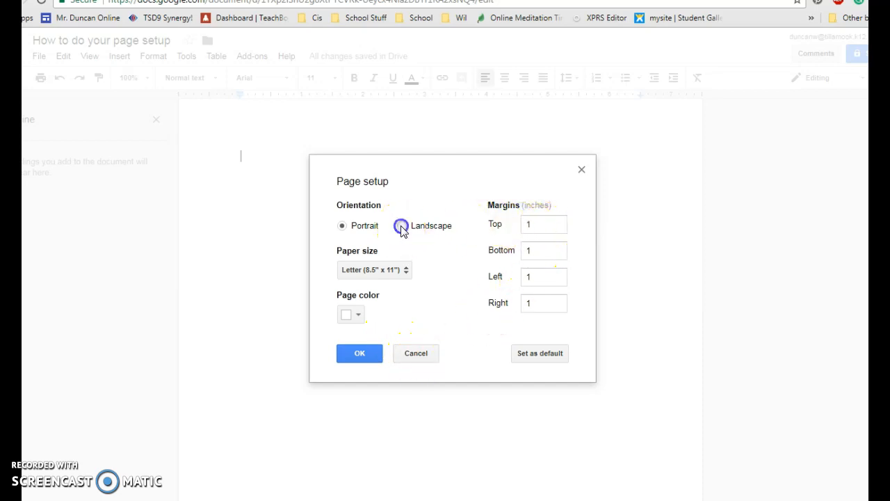
click(514, 230)
key(Tab)
text(.5)
key(Tab)
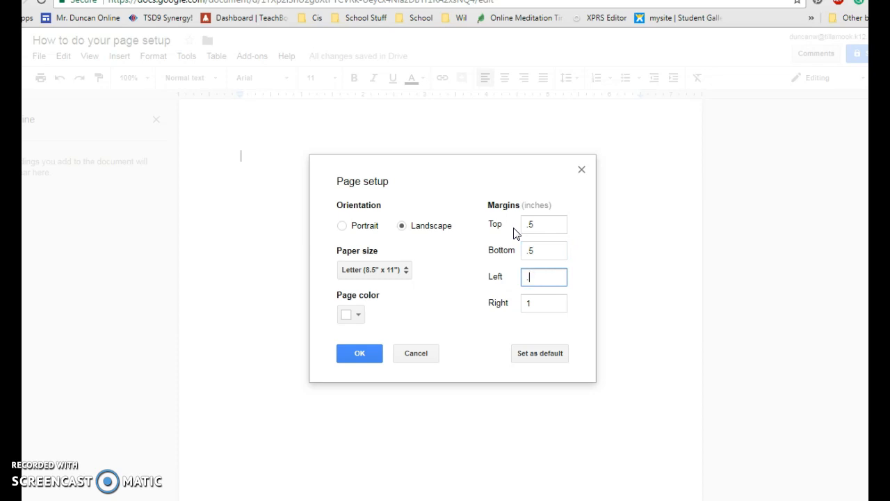
key(Tab)
text(.5)
key(Tab)
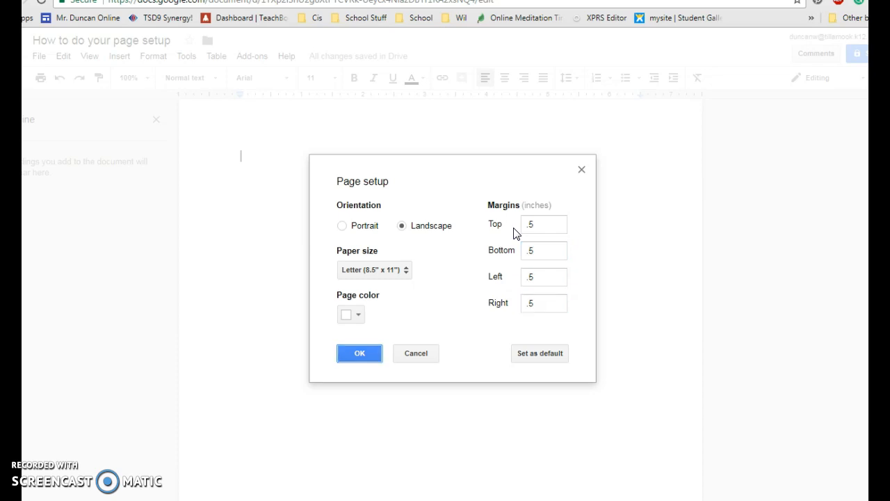
click(356, 352)
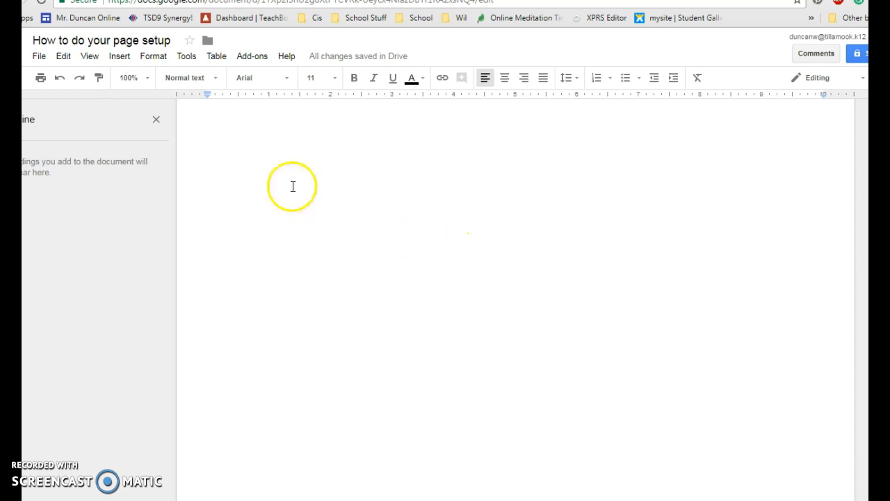
Insert a table with three columns and one row at the top of the first page
click(216, 58)
mouse_move(256, 80)
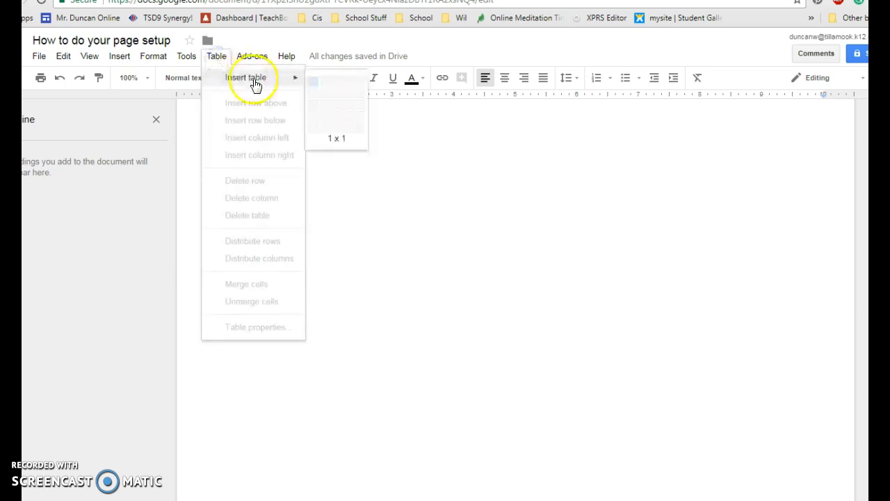
click(334, 85)
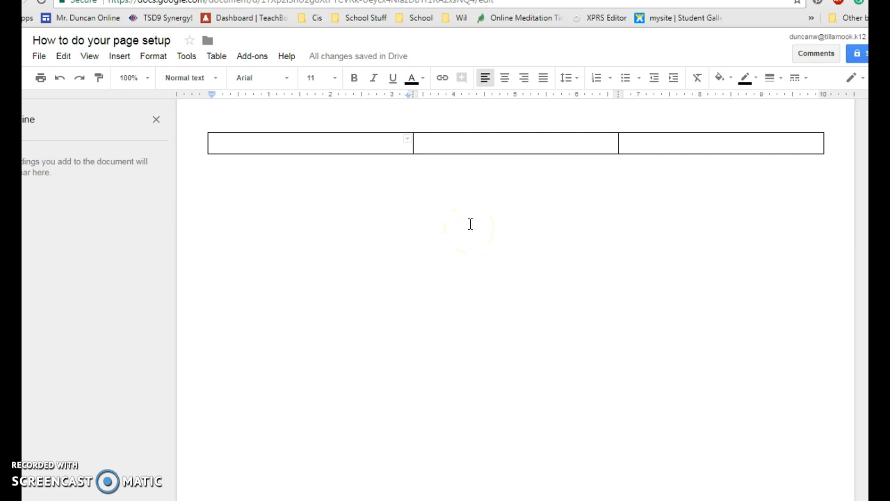
Label the first page's table cells from left to right "#5", "# 6 Contact" and "#1 Cover"
click(633, 143)
text(1)
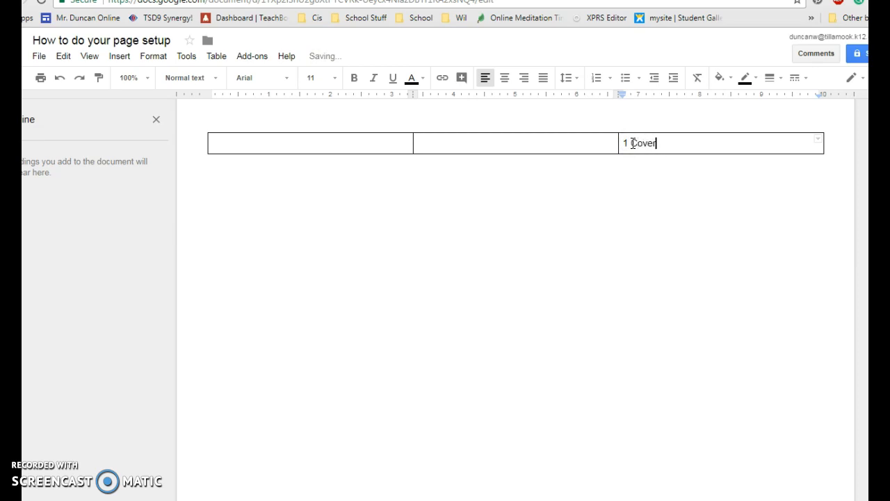
text( Cover)
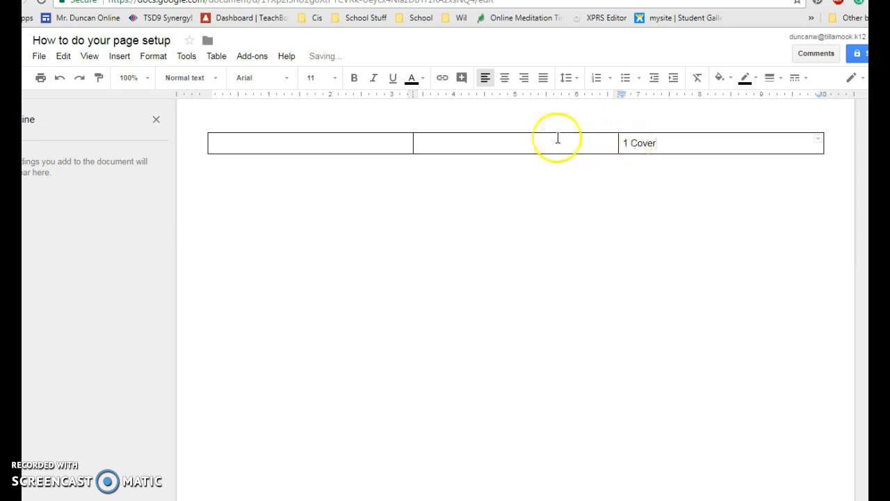
click(484, 144)
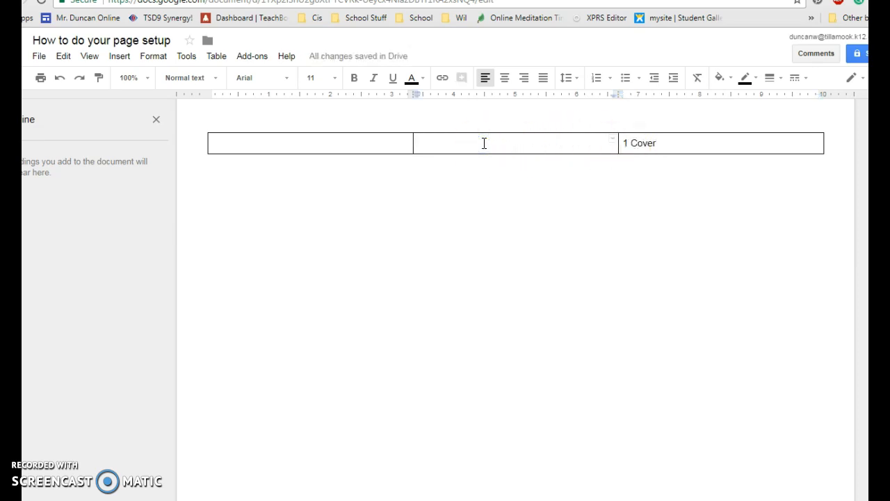
text(#)
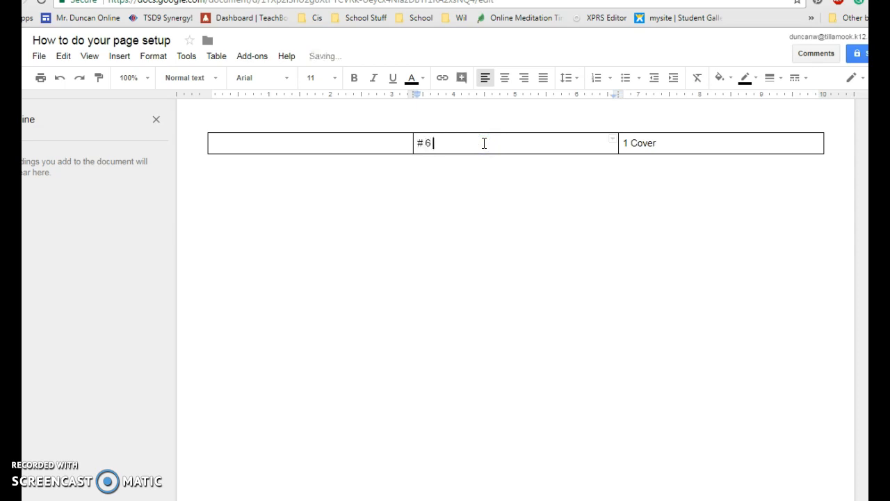
text( 6 Contact)
click(624, 143)
text(#)
click(239, 146)
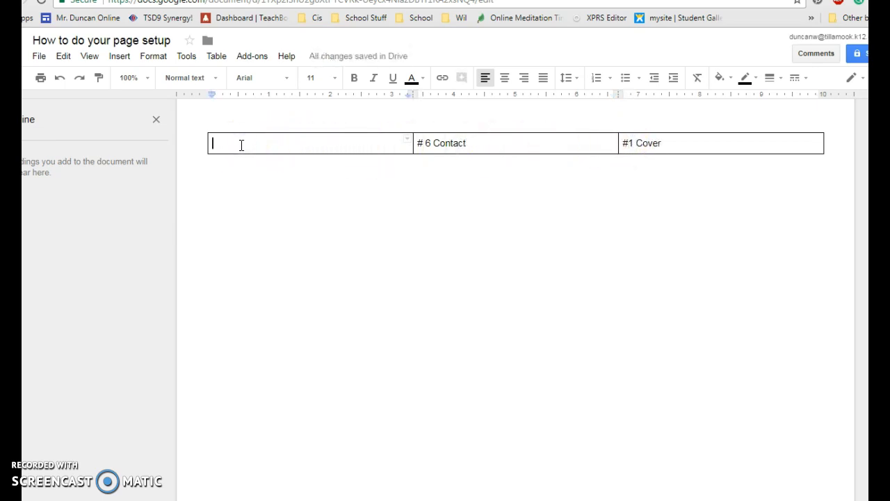
text(#5)
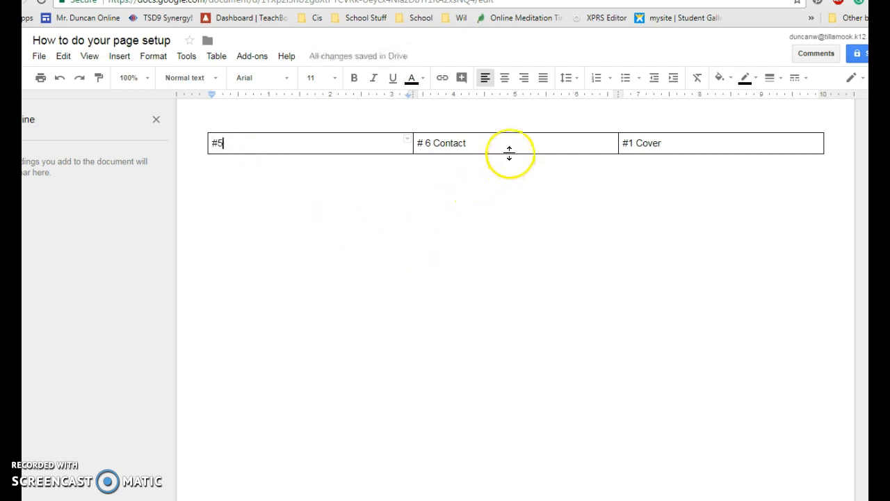
Stretch the table row's lower border down until the table fills the first page almost to the bottom margin
drag(509, 153, 498, 463)
scroll(487, 412, down, 3)
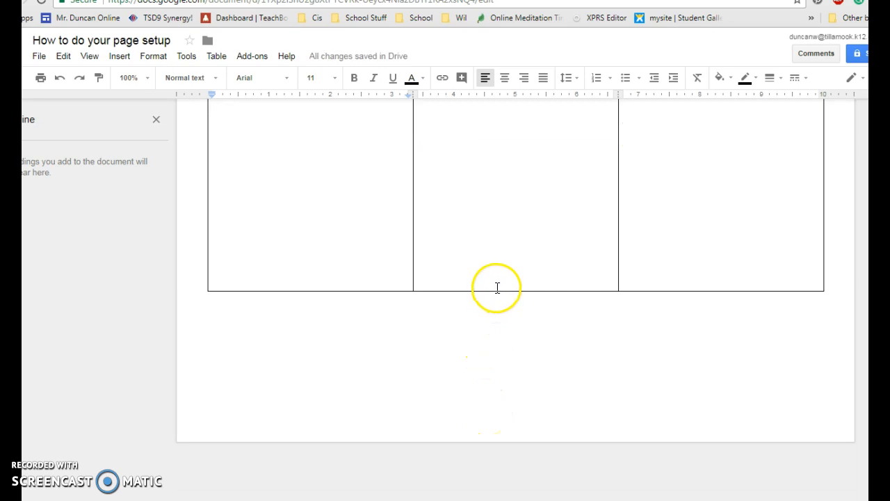
drag(495, 290, 495, 375)
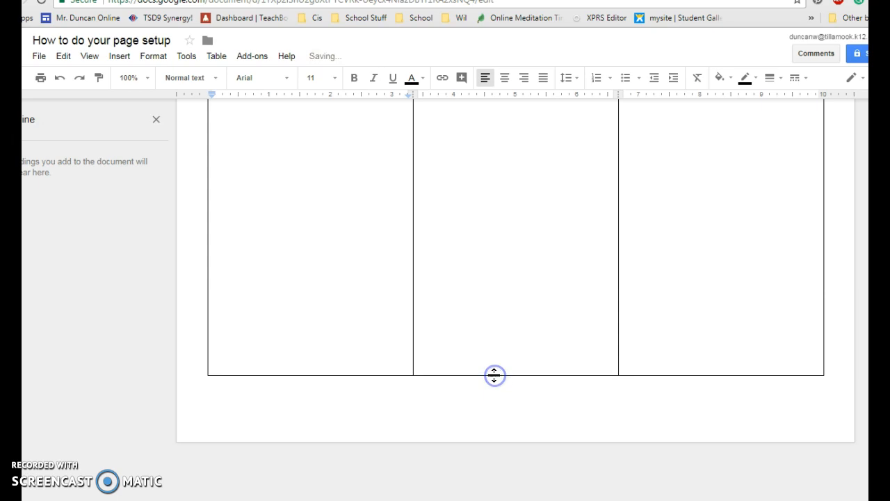
scroll(496, 375, down, 5)
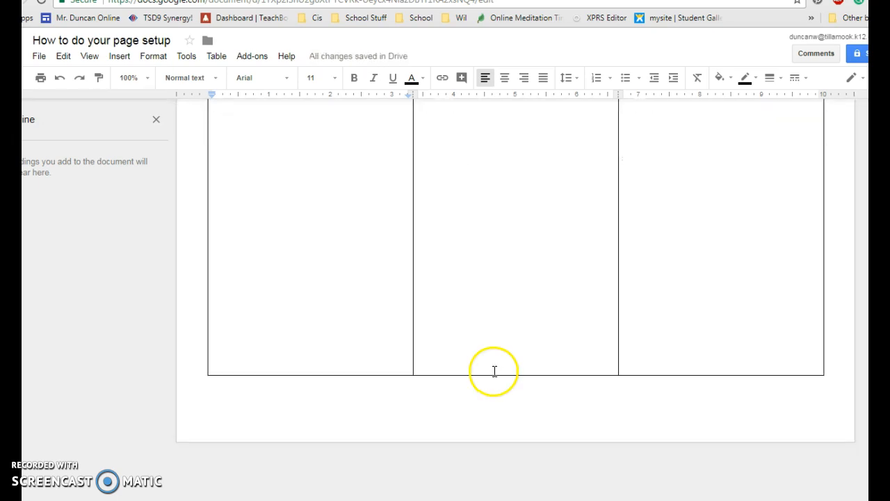
drag(493, 375, 493, 379)
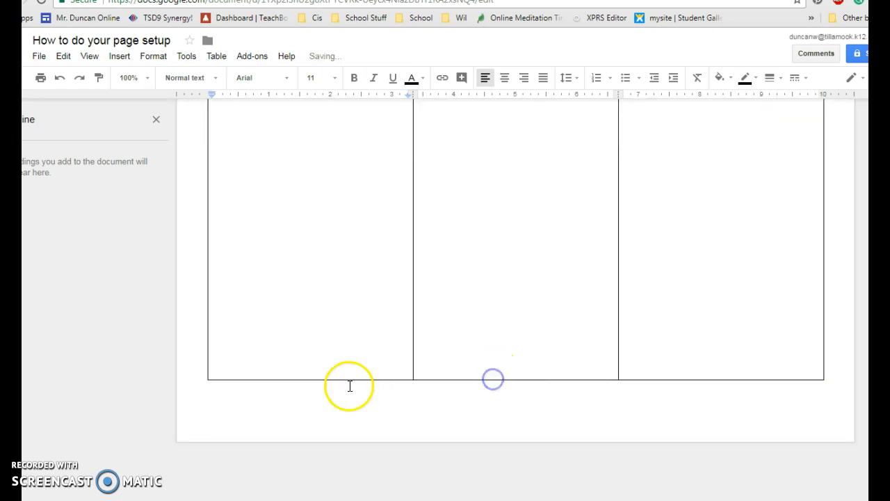
Insert a page break below the table to start a second page
click(219, 392)
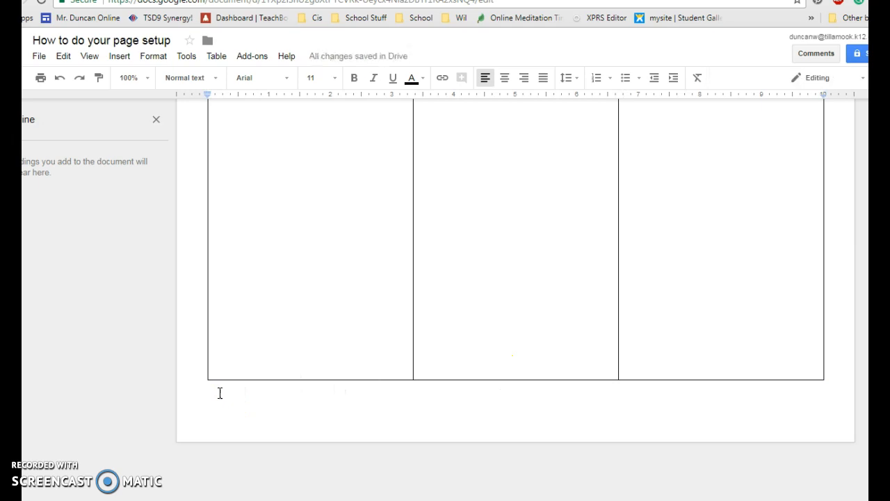
click(121, 57)
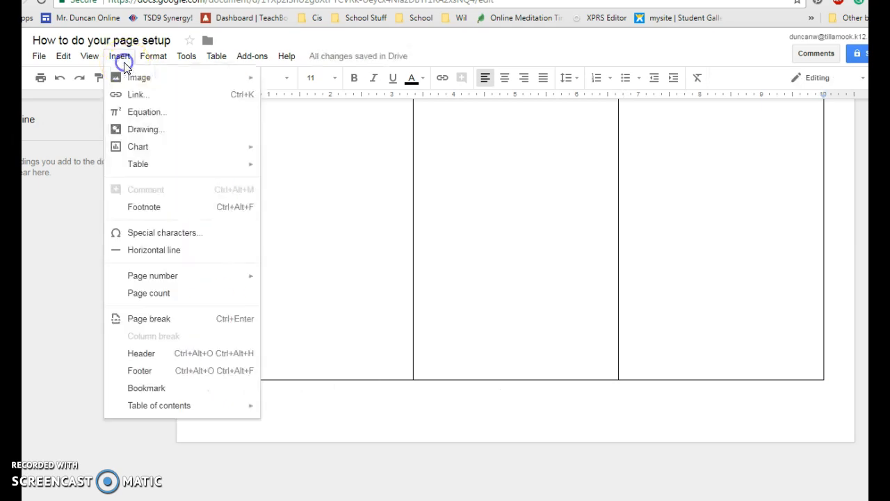
click(147, 322)
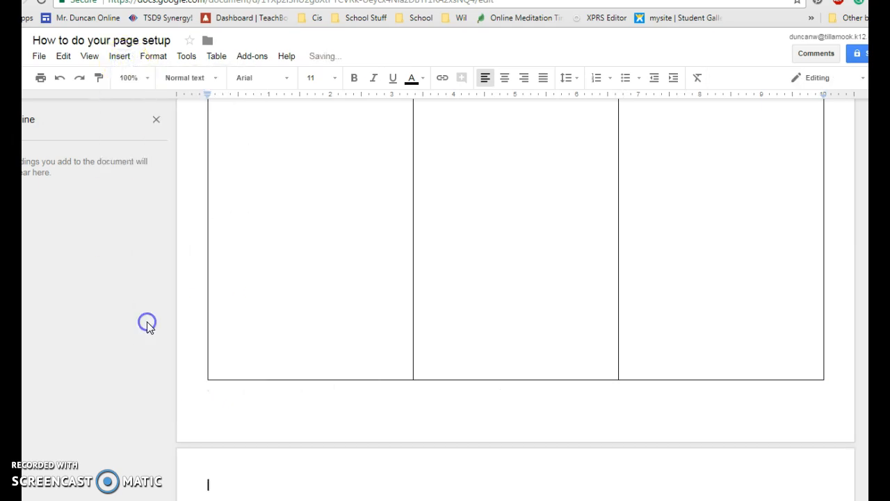
Insert another table with three columns and one row on the second page
click(214, 59)
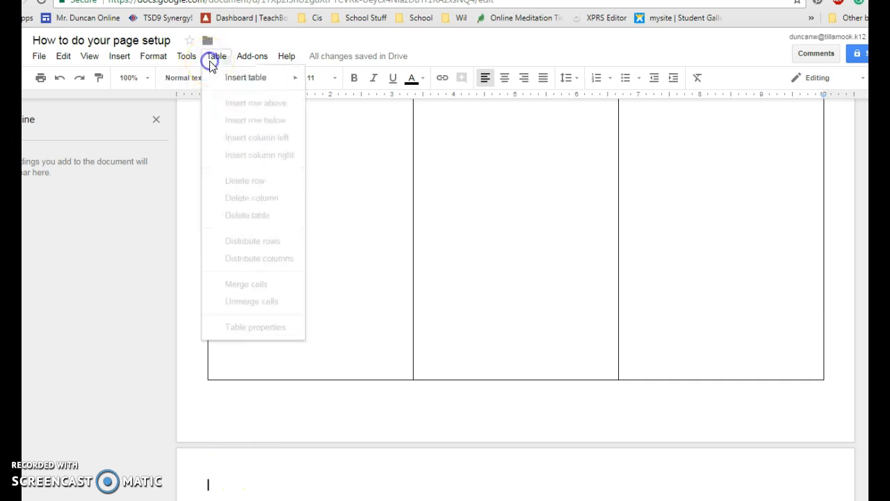
mouse_move(225, 80)
click(336, 87)
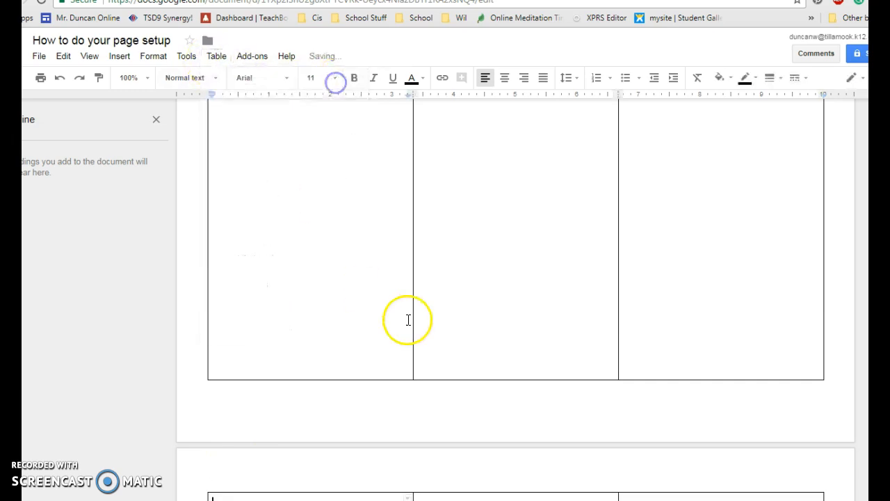
Stretch the second table's row down to fill the height of the second page
scroll(404, 317, down, 3)
drag(493, 320, 492, 445)
scroll(493, 445, down, 3)
scroll(492, 445, down, 1)
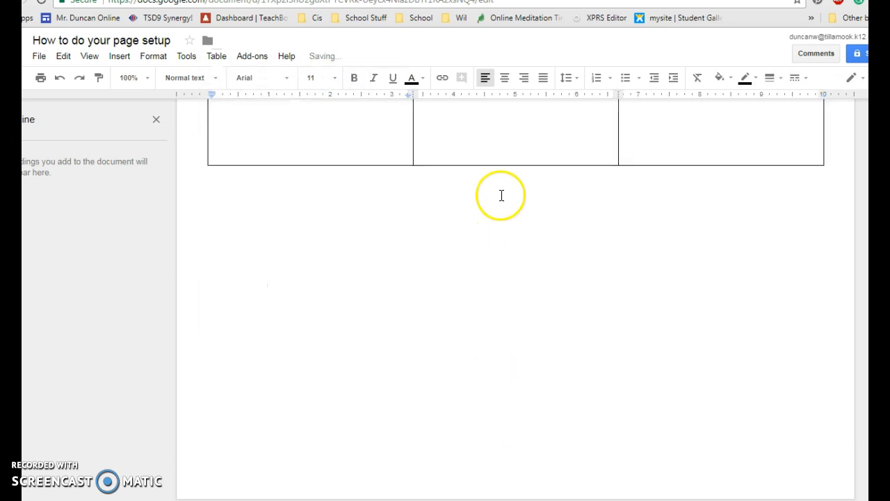
drag(499, 165, 510, 456)
click(513, 431)
scroll(512, 451, down, 2)
scroll(522, 410, down, 3)
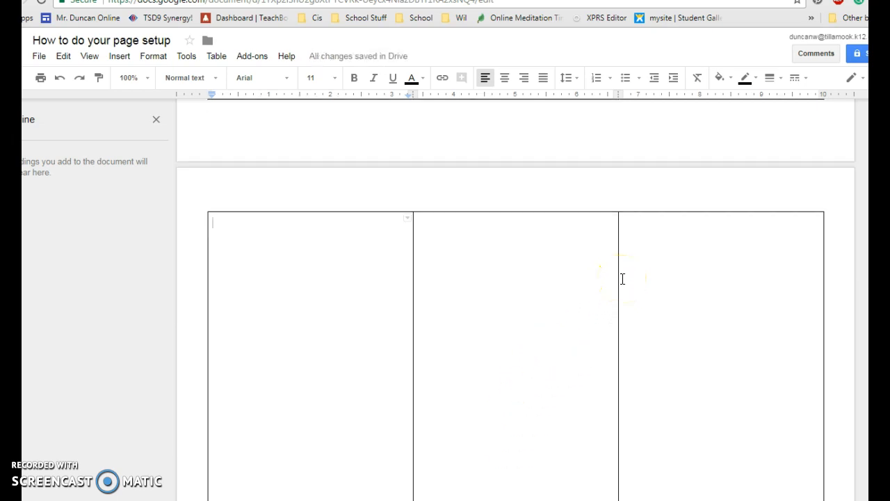
Label the second page's table cells from left to right "#2", "#3" and "#4"
click(634, 230)
text(#4)
click(468, 225)
text(#3)
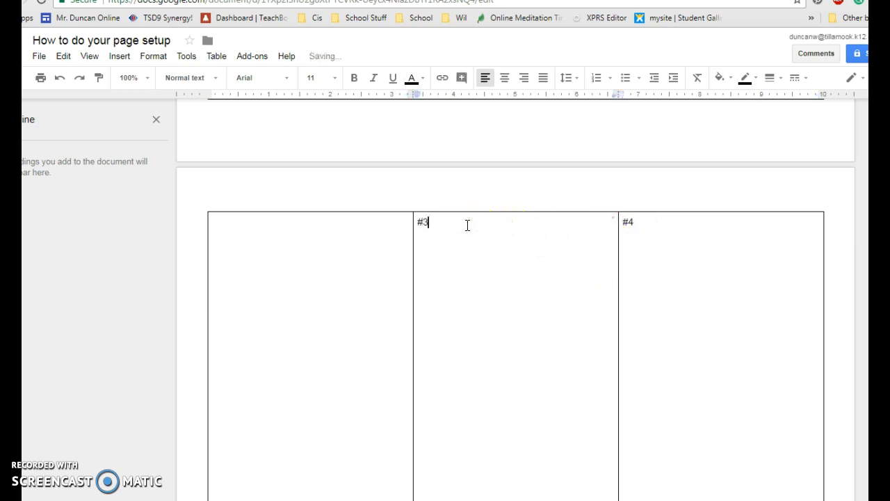
click(261, 225)
click(278, 226)
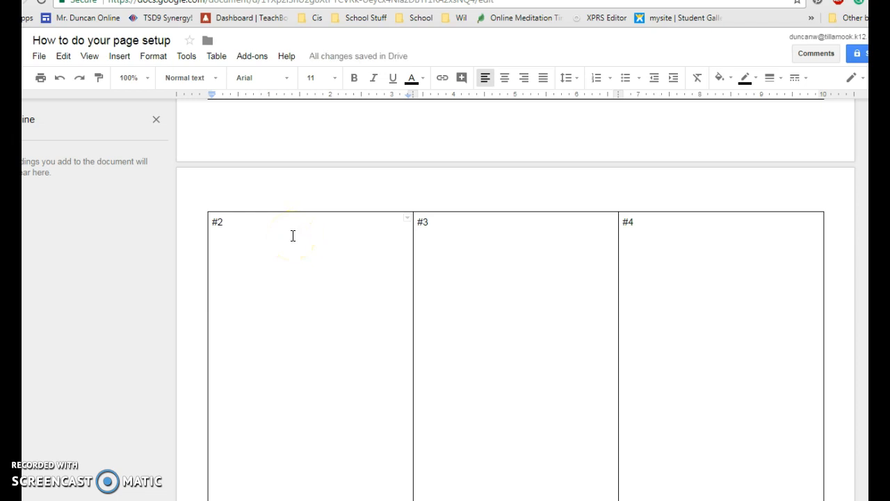
click(293, 272)
click(325, 275)
Open the table properties for the table on the second page
drag(648, 223, 235, 221)
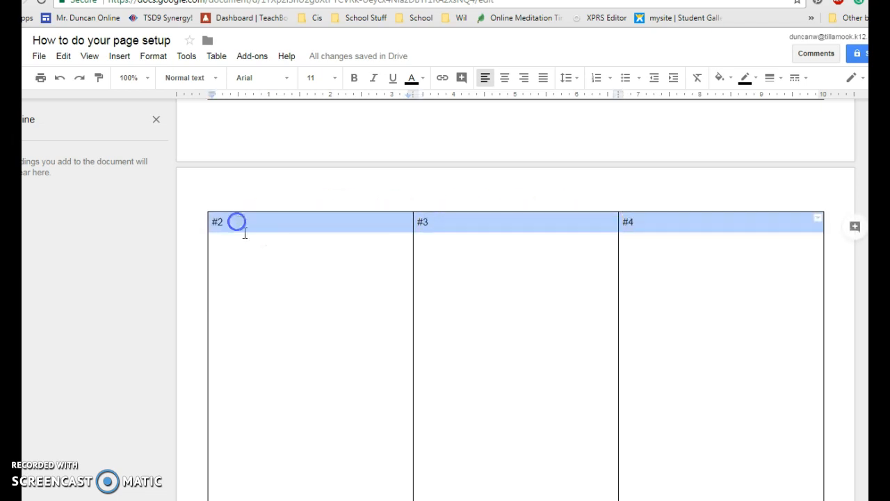
click(266, 263)
right_click(265, 262)
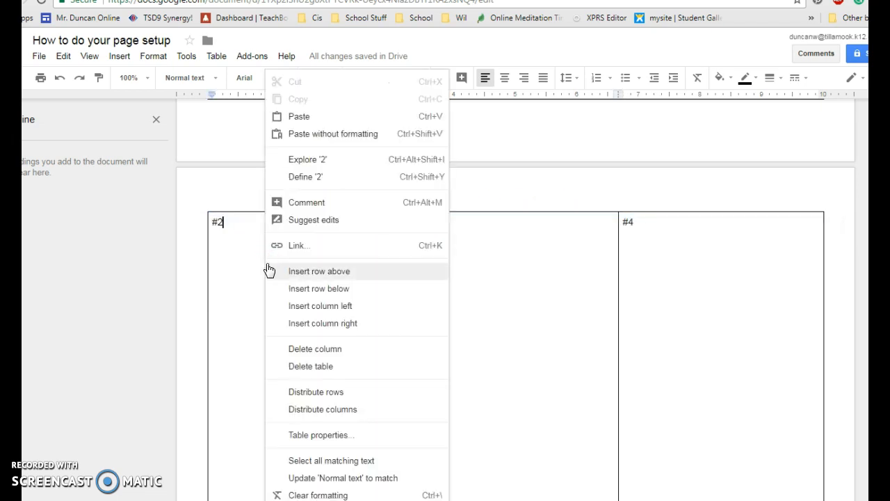
click(343, 434)
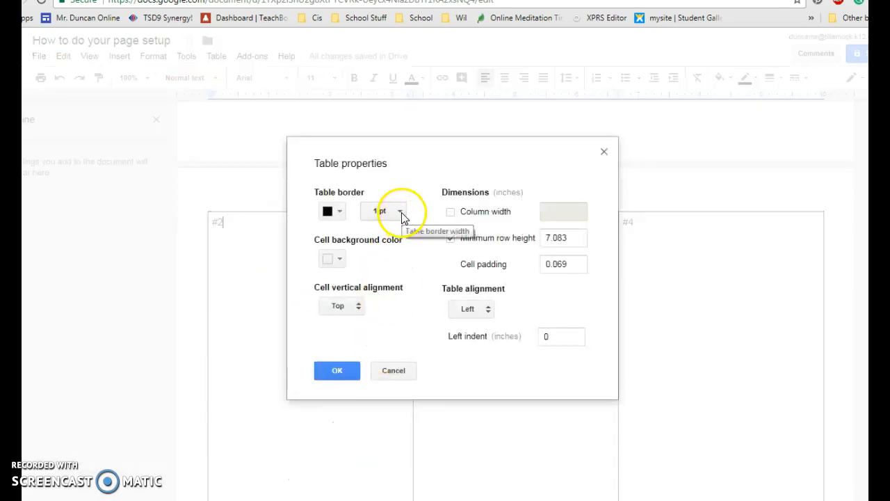
Try a table border width of 0 pt and return it to 1 pt
click(401, 212)
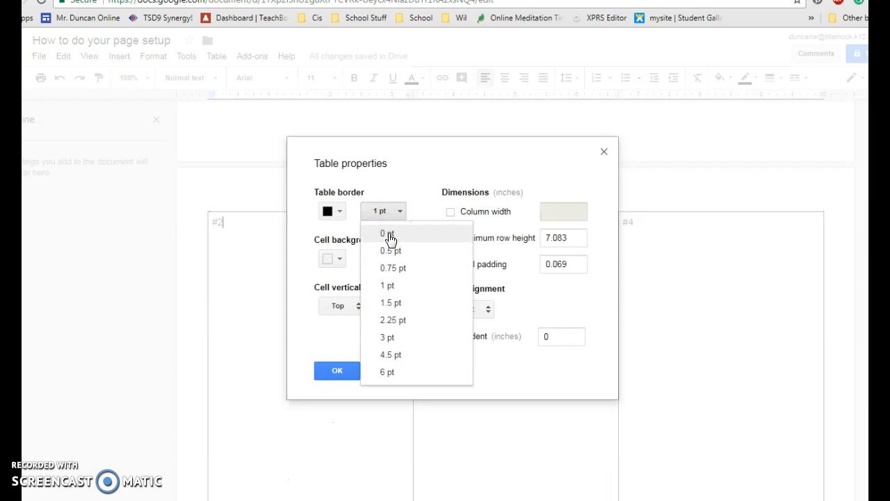
click(388, 234)
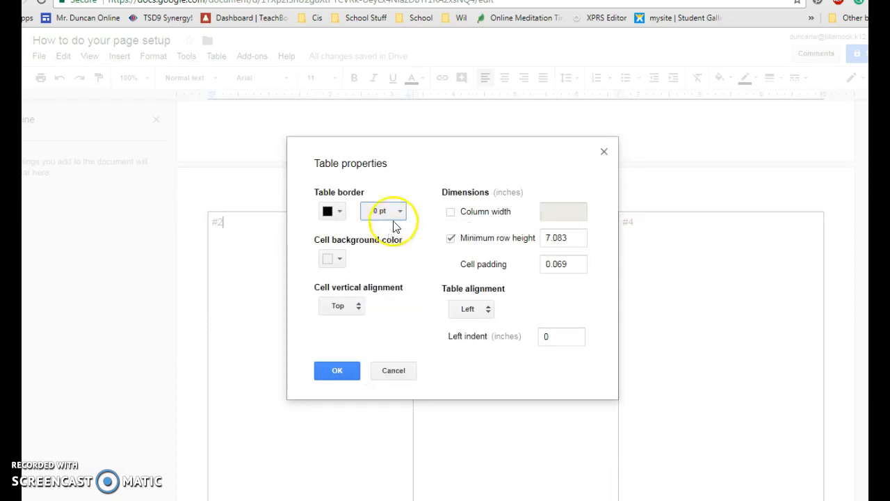
click(395, 211)
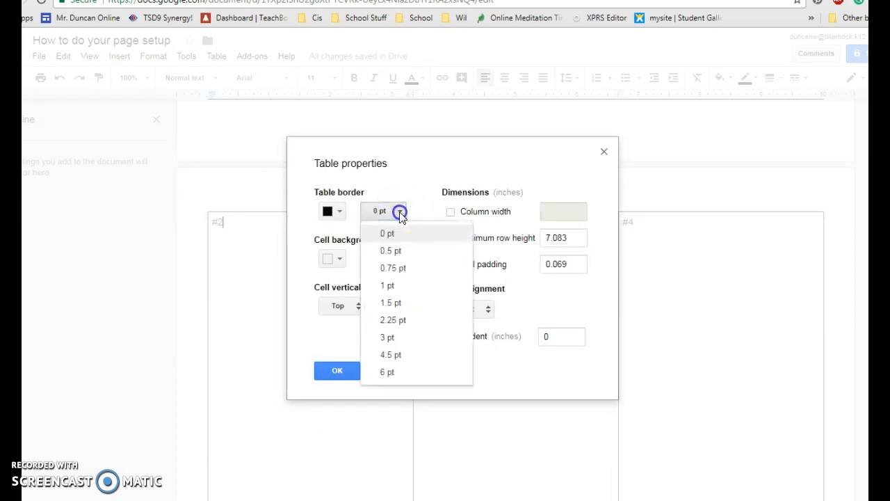
click(390, 286)
Set the border color of the second page's table to white and apply the change
click(339, 211)
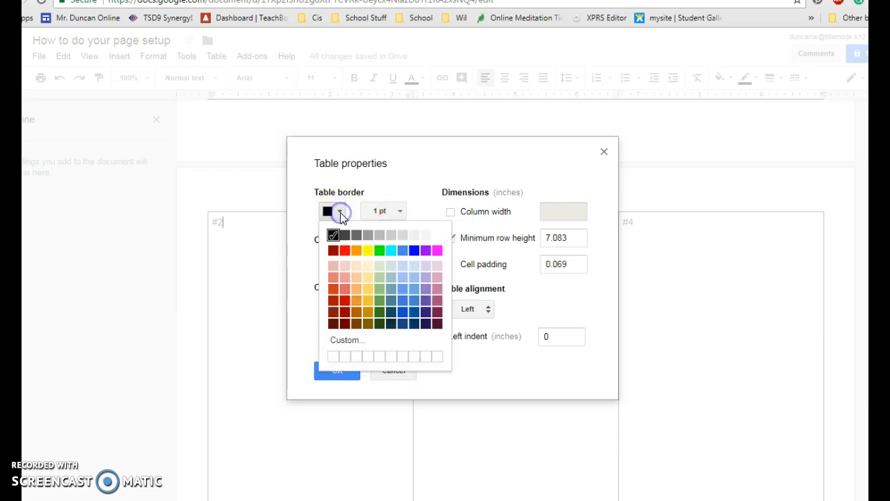
click(436, 235)
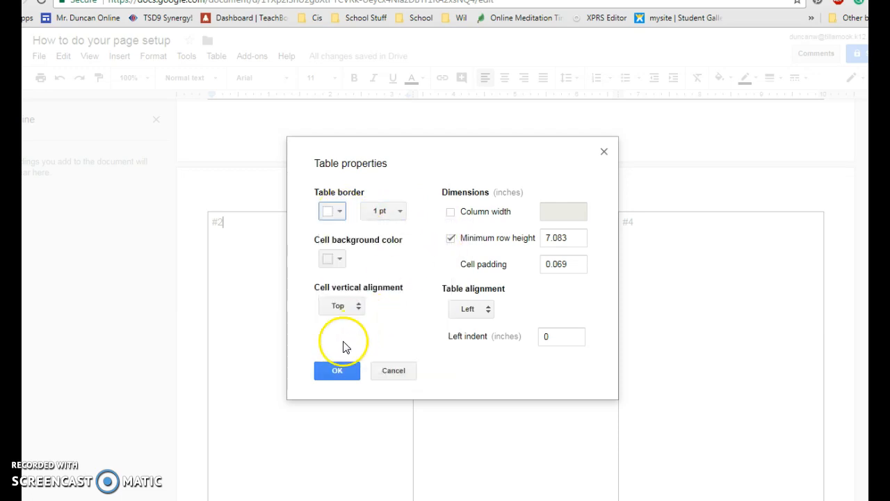
click(333, 374)
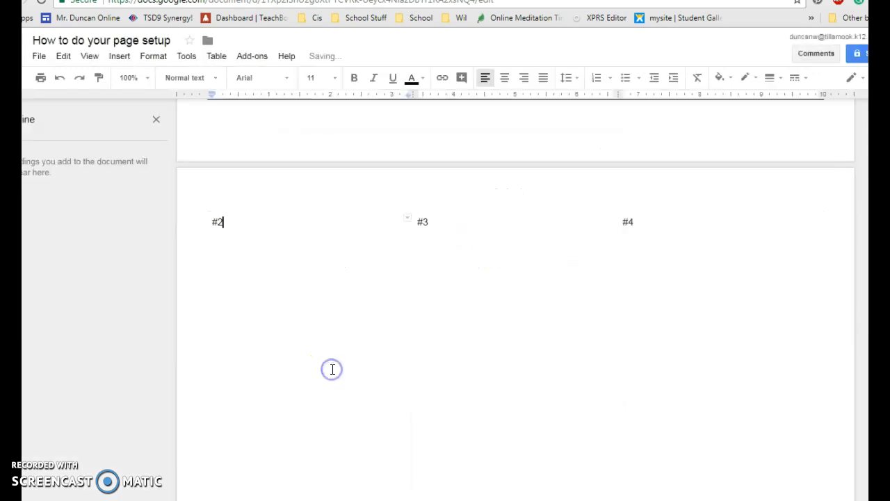
click(377, 356)
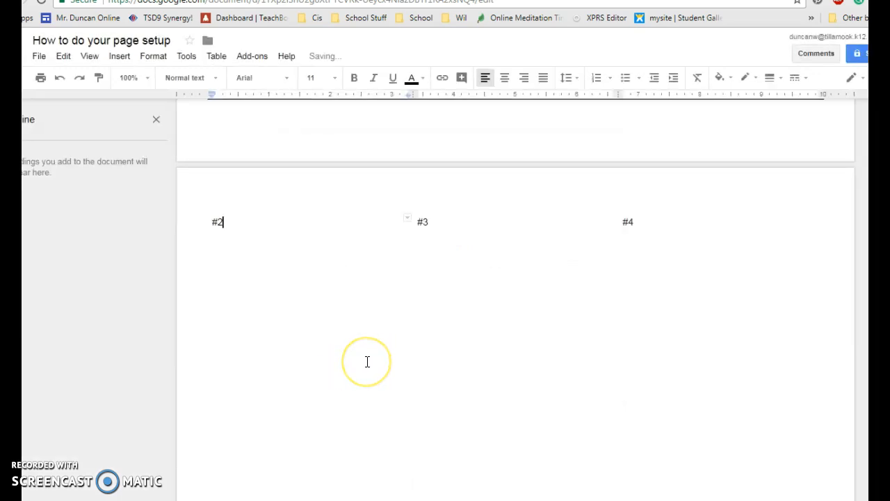
Change the border color of the second page's table back to black in its table properties and apply it
right_click(315, 322)
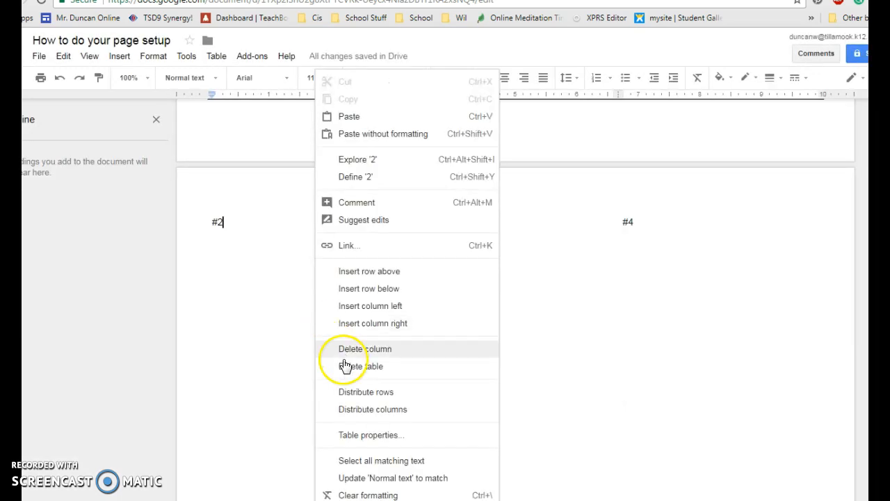
click(369, 434)
click(339, 214)
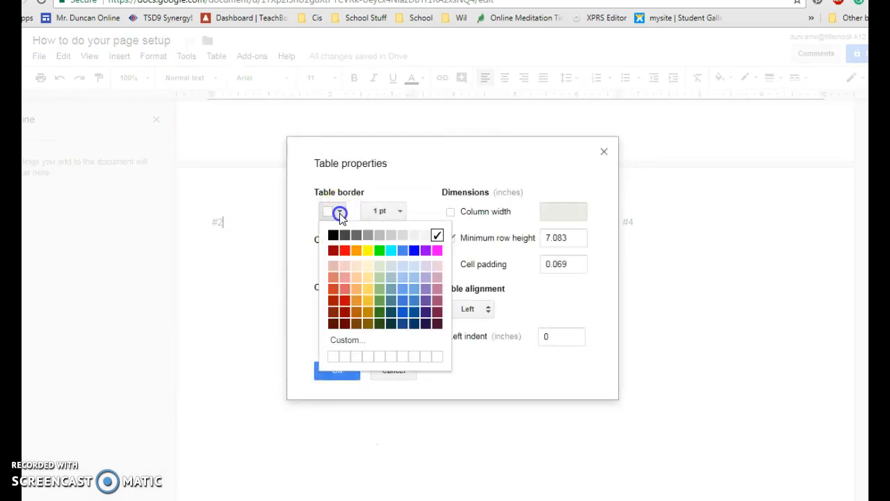
click(333, 235)
click(338, 372)
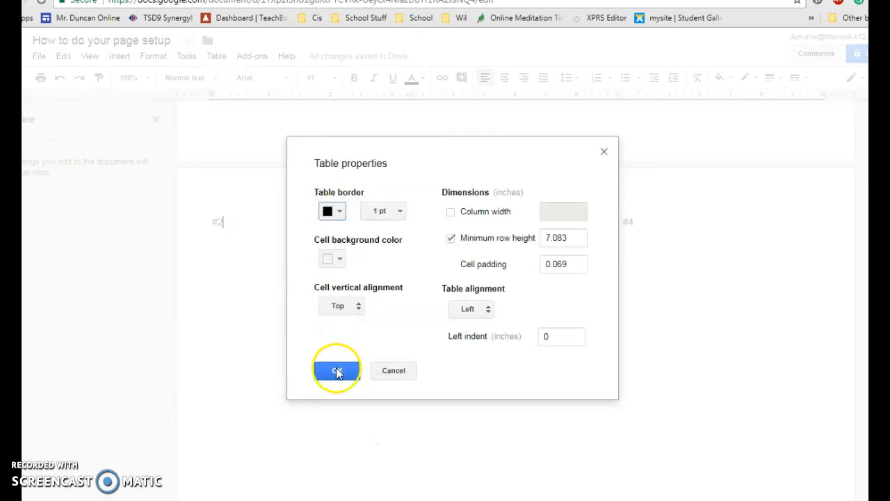
Set the border width of the second page's table to 0 pt in its table properties and apply it
right_click(330, 356)
click(393, 432)
click(400, 212)
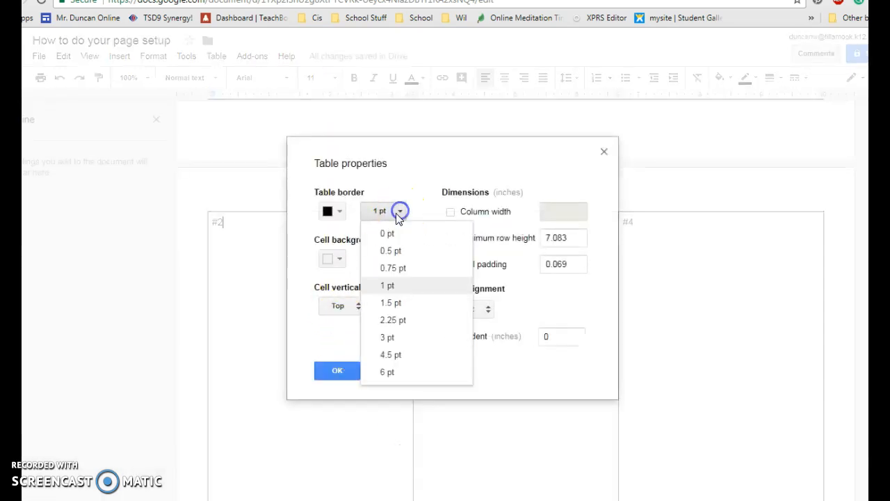
click(388, 233)
click(337, 370)
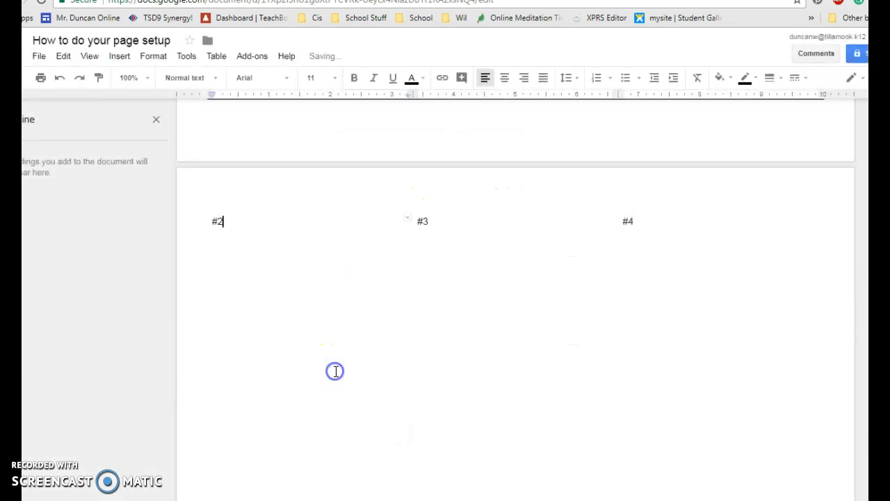